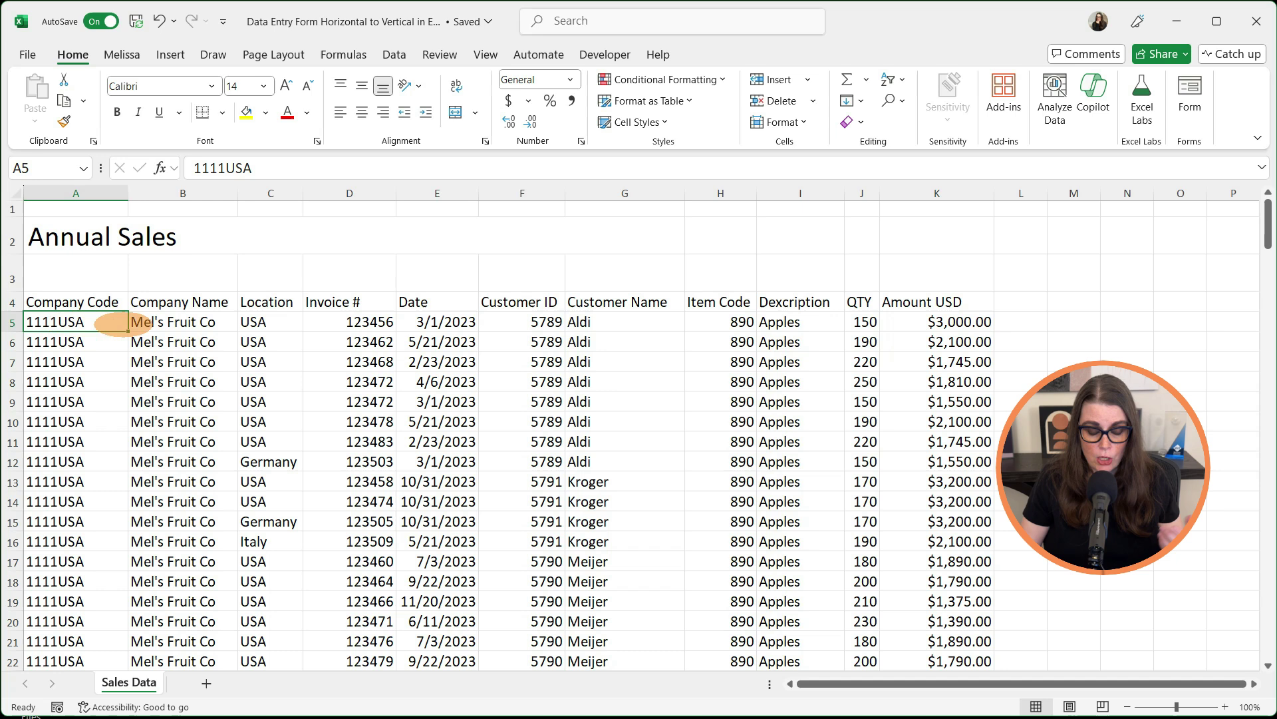
# Step: Inspect the first record's company name, Location and Amount USD values
pyautogui.click(126, 324)
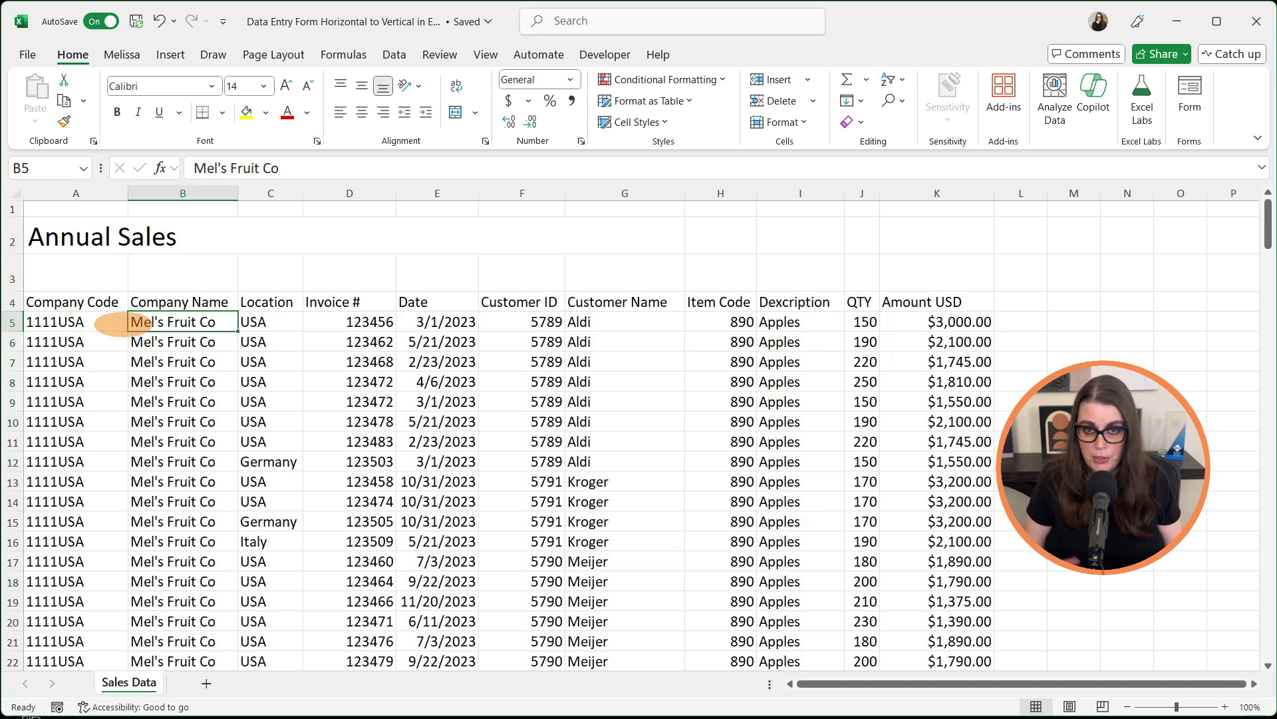
pyautogui.press('Right')
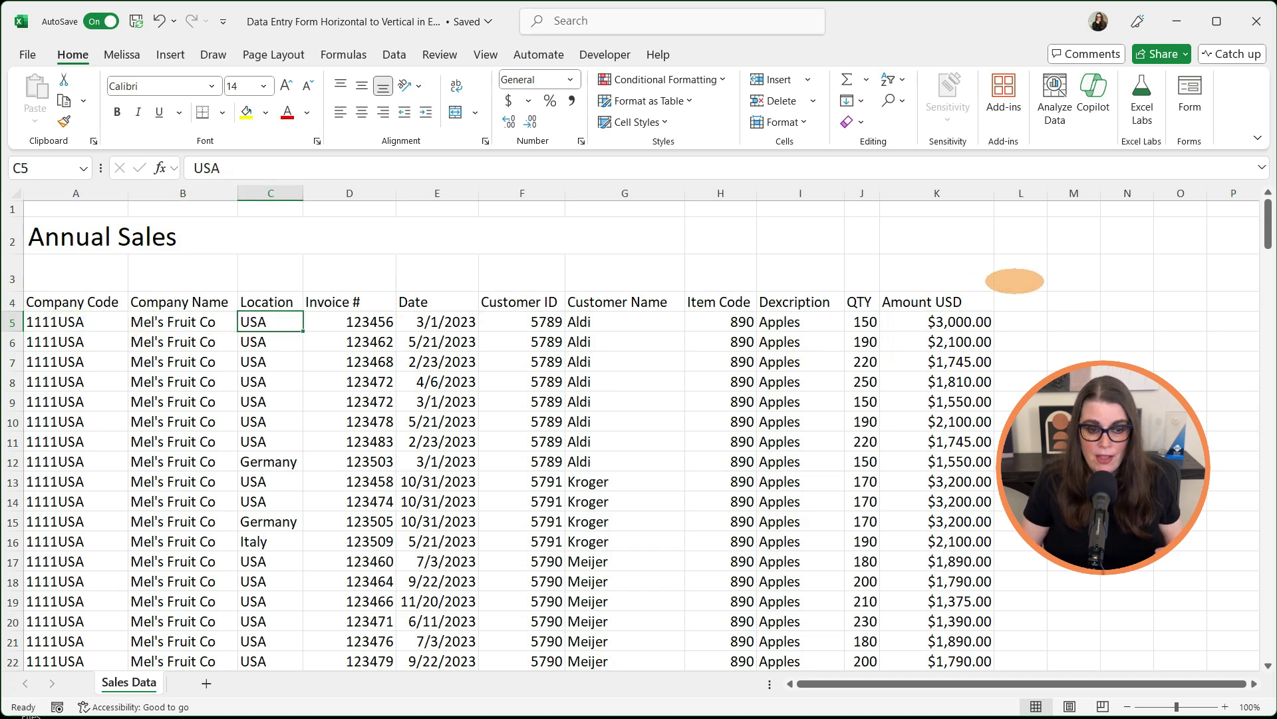
pyautogui.click(978, 322)
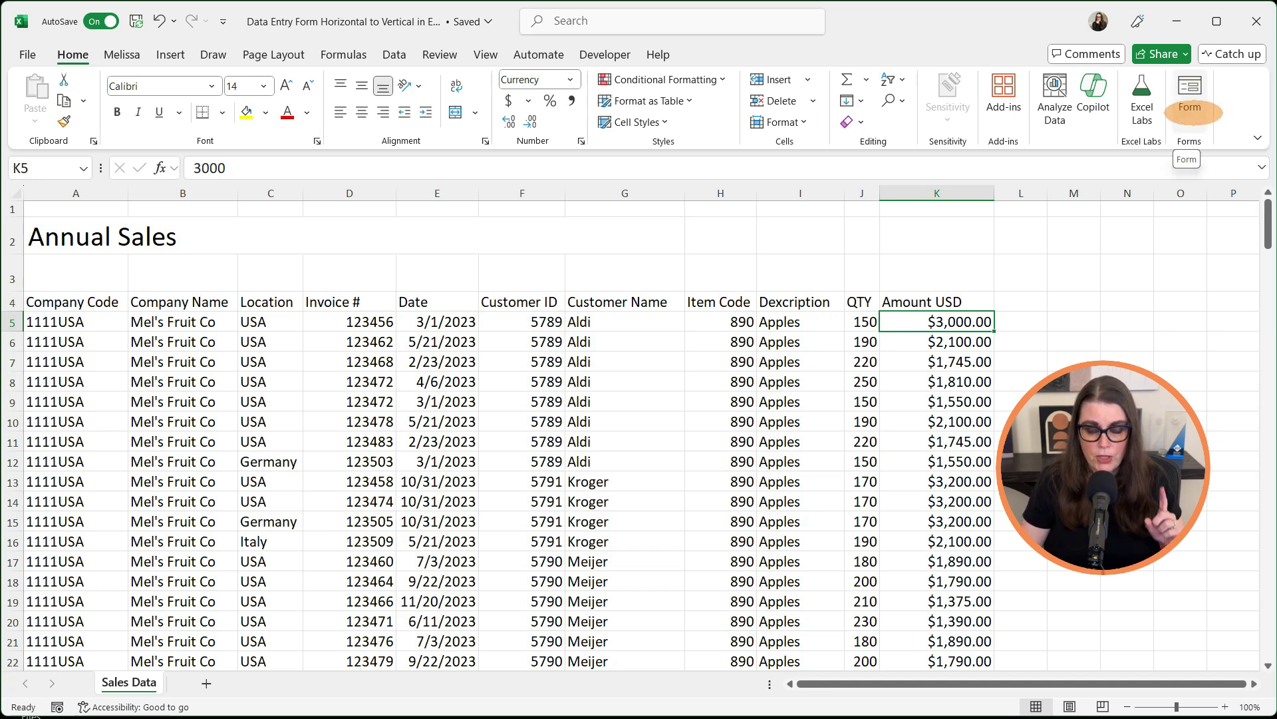
# Step: Find the Form command under All Commands in ribbon customization, then cancel without saving
pyautogui.rightClick(1228, 105)
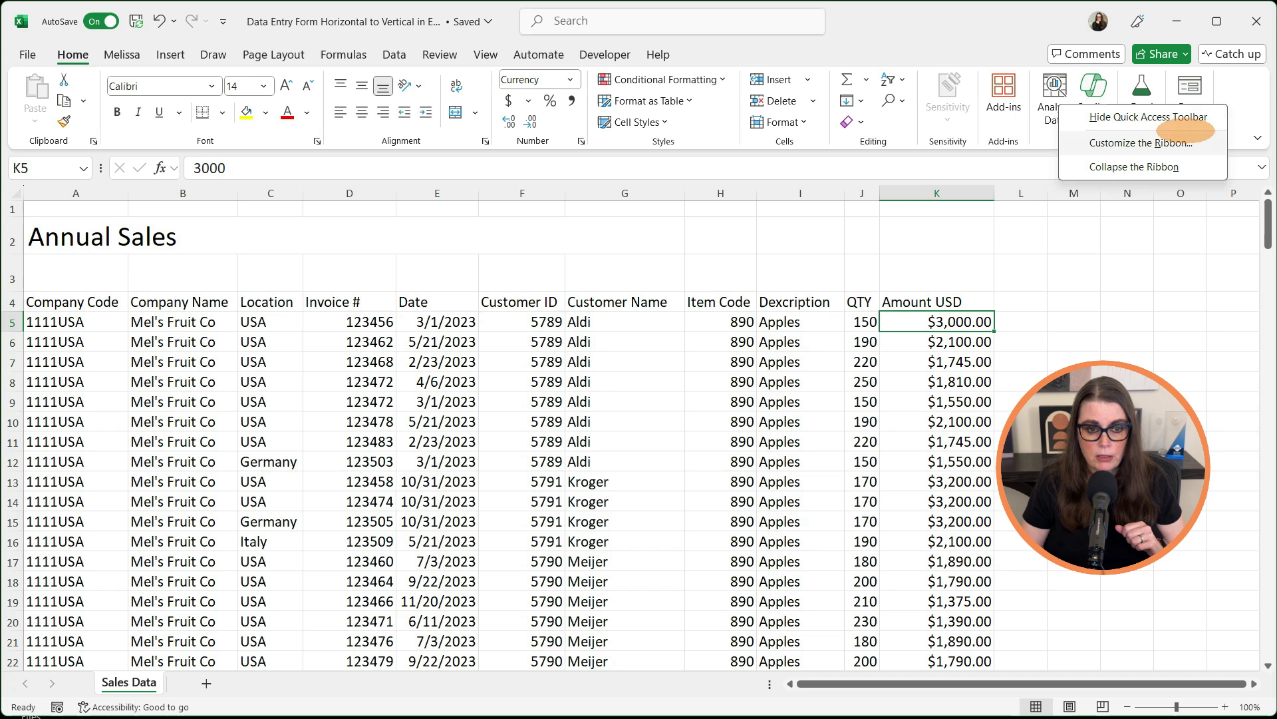
pyautogui.click(1177, 141)
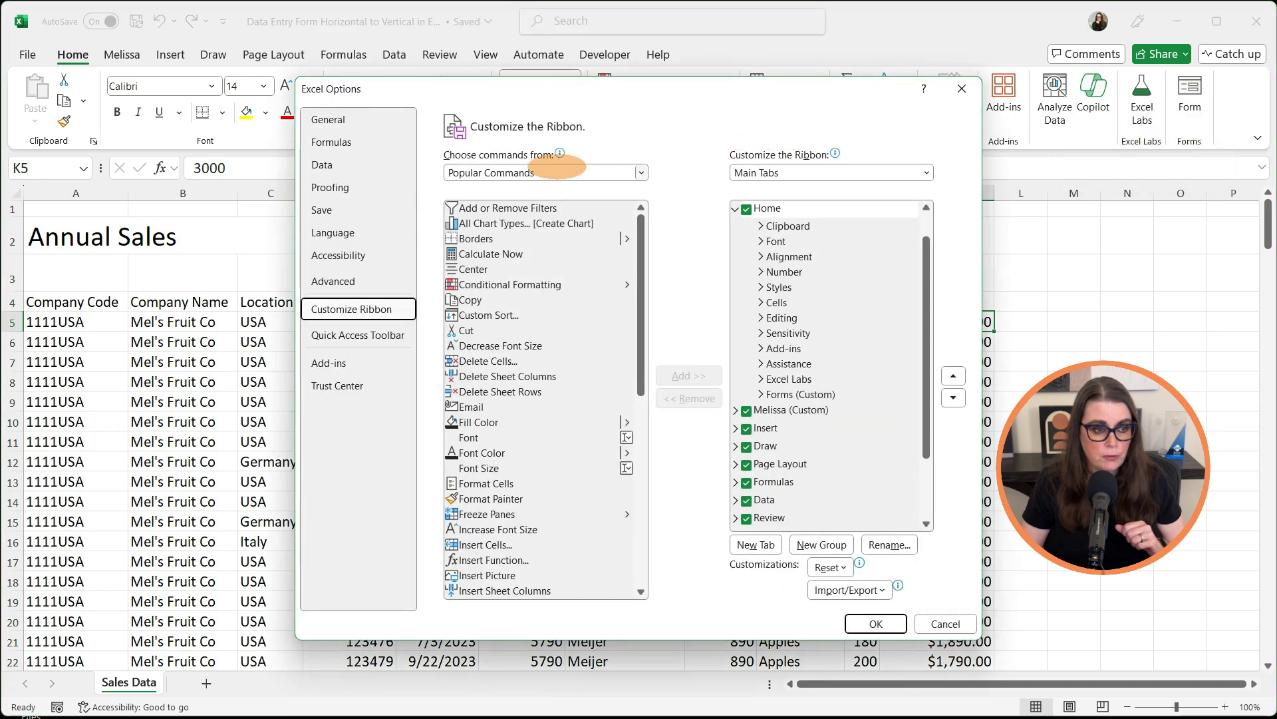
pyautogui.click(559, 172)
pyautogui.click(491, 189)
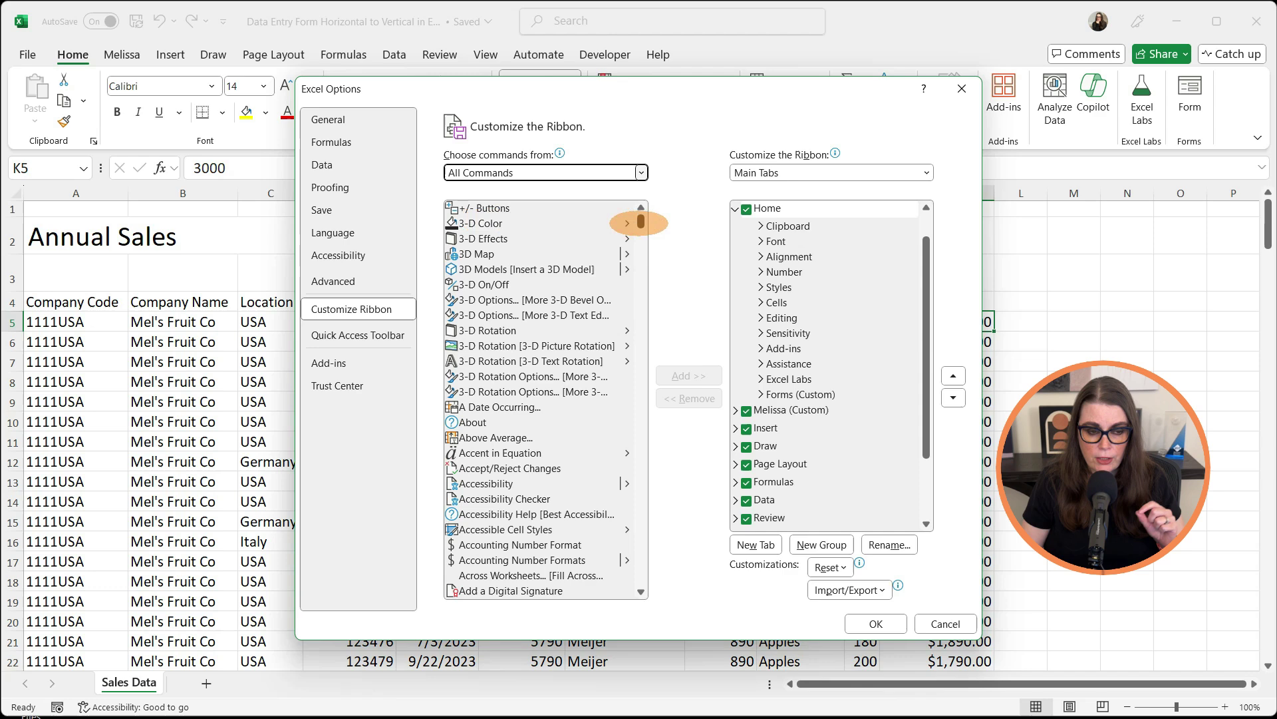
pyautogui.moveTo(641, 222); pyautogui.dragTo(640, 337)
pyautogui.click(558, 297)
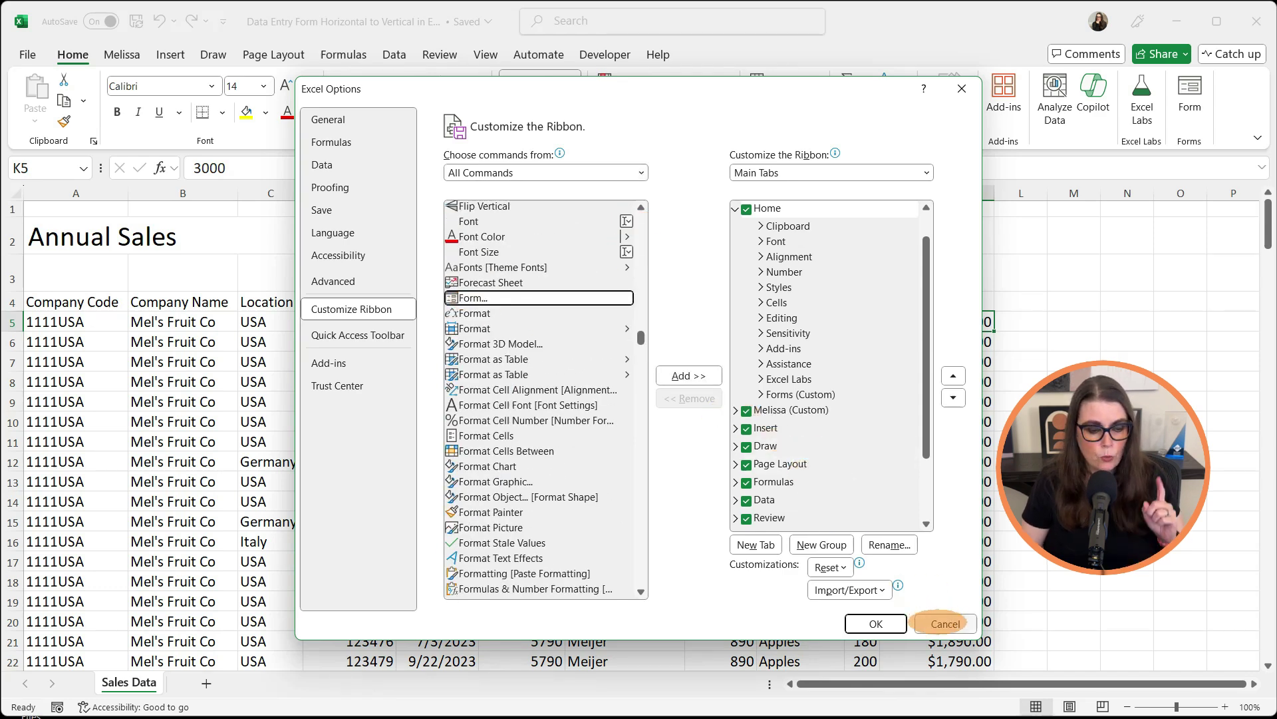
pyautogui.click(943, 623)
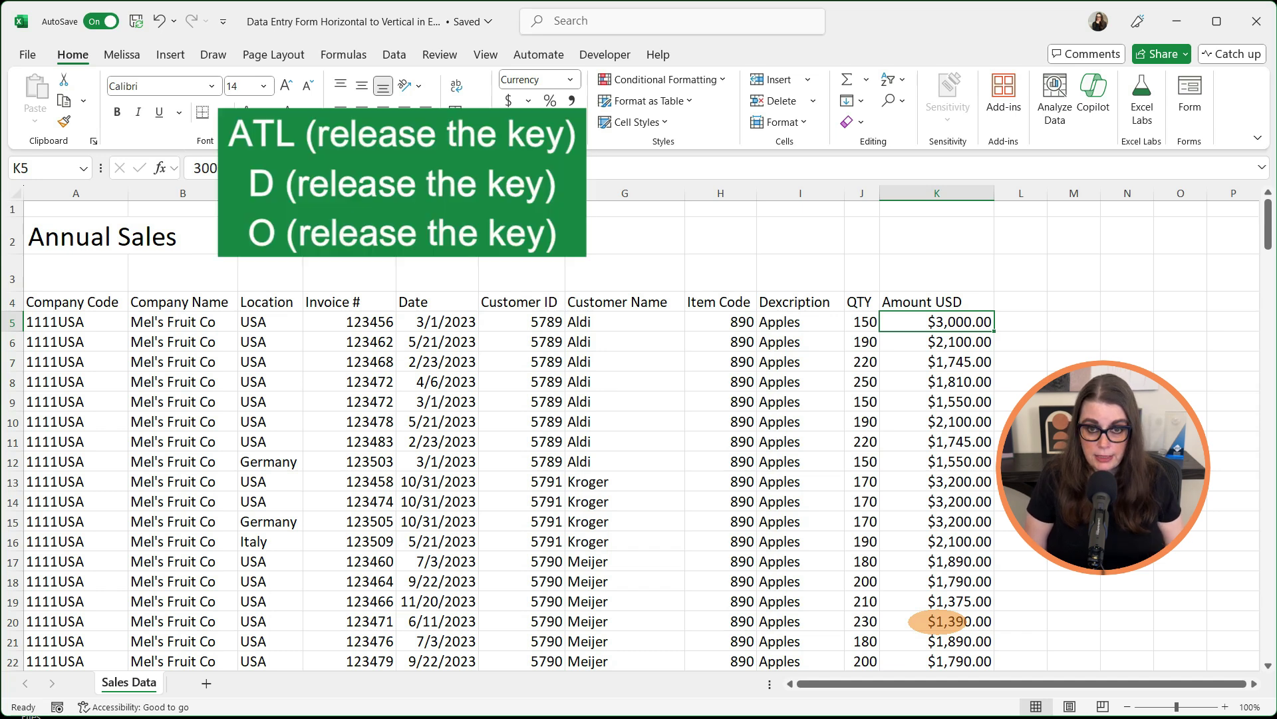
# Step: Open the Sales Data entry form with Alt, D, O and move it lower over the sheet
pyautogui.press('alt')
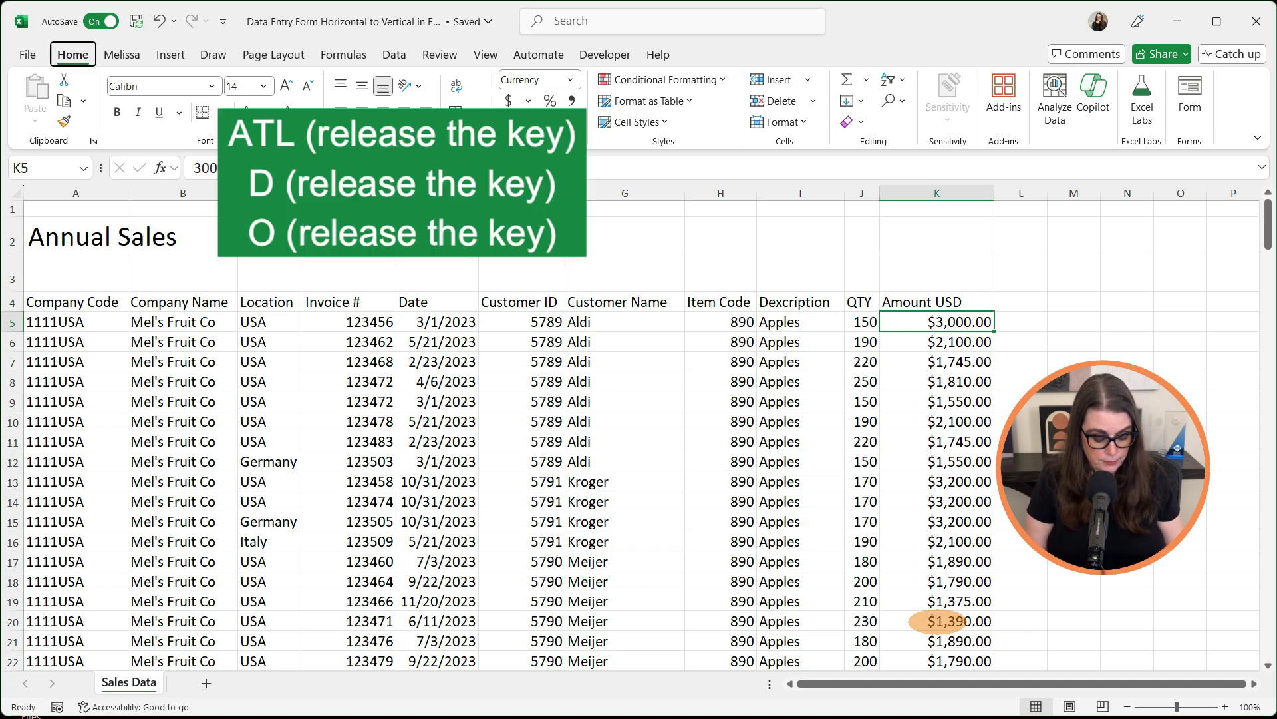
pyautogui.press('d')
pyautogui.press('o')
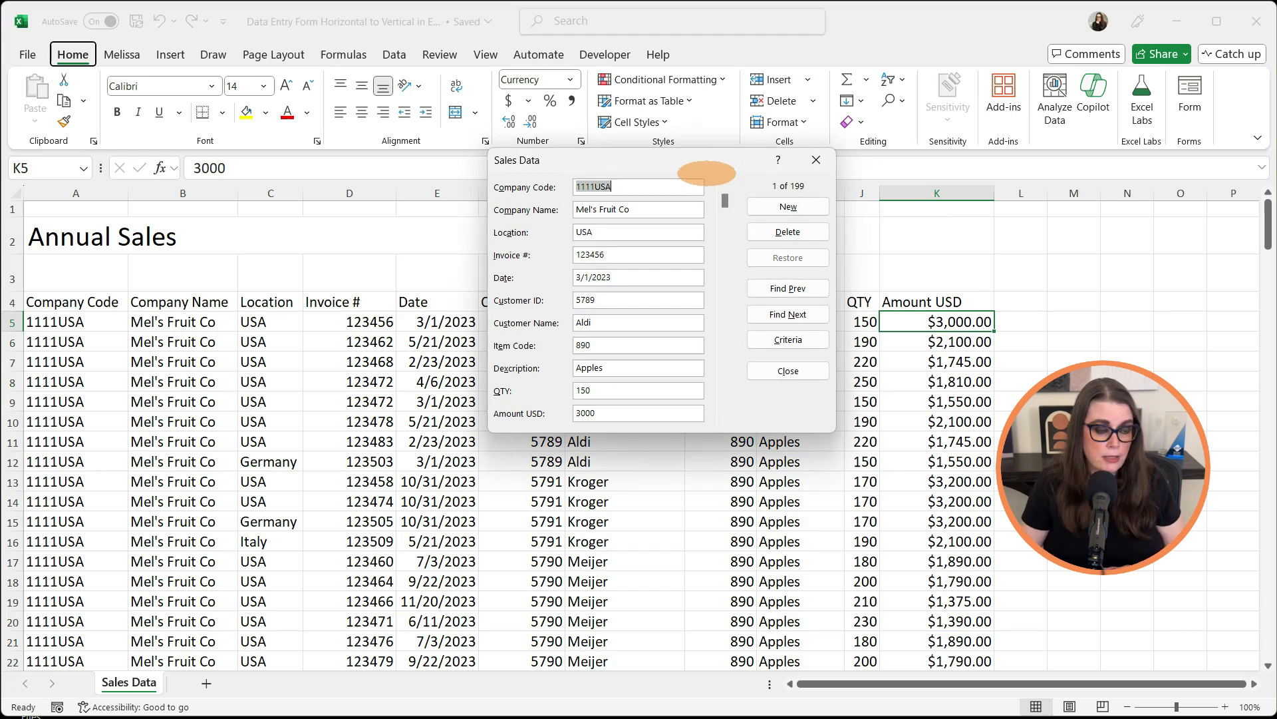
pyautogui.moveTo(665, 166); pyautogui.dragTo(541, 346)
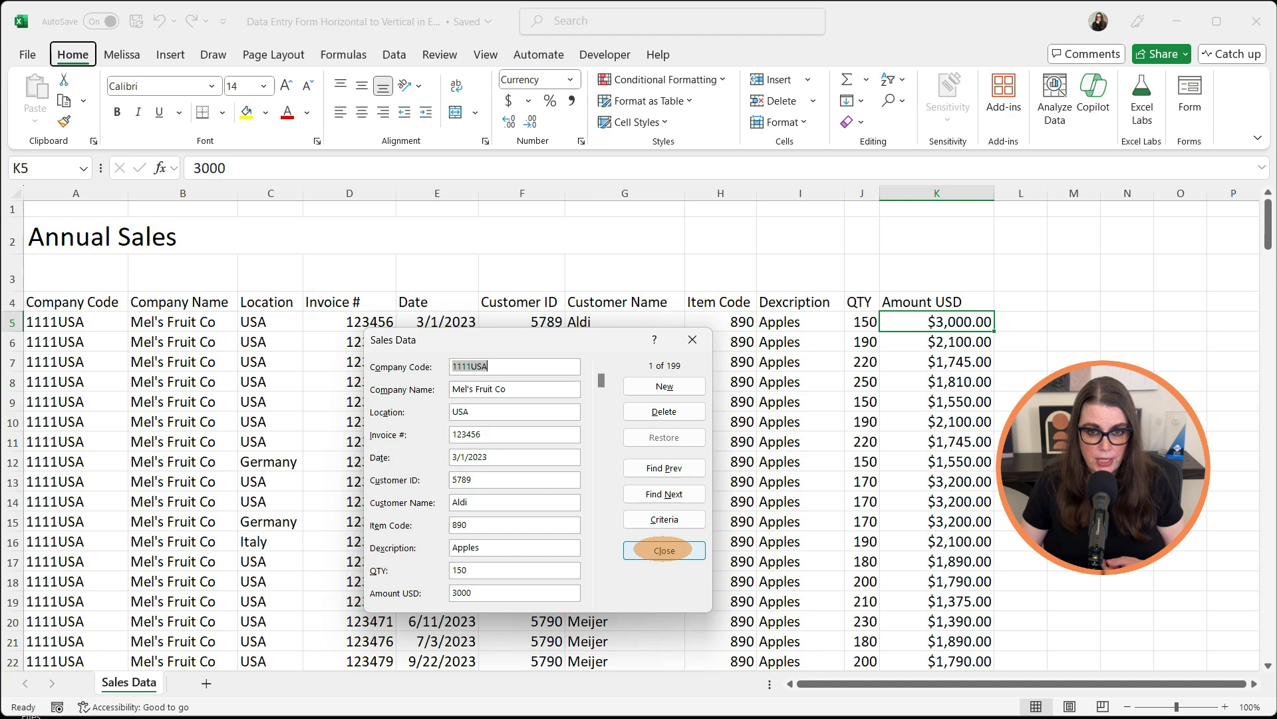
# Step: Close and reopen the form beside row 204, starting a blank new record
pyautogui.click(664, 550)
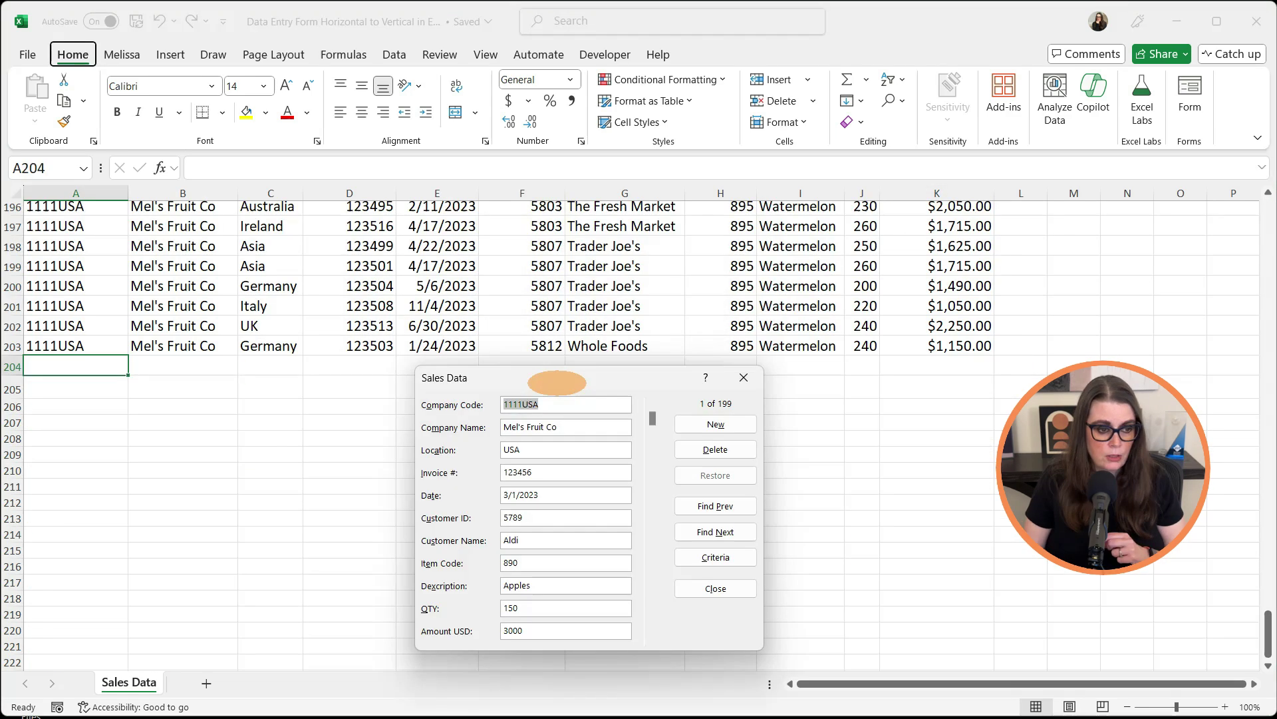
pyautogui.moveTo(562, 376); pyautogui.dragTo(642, 336)
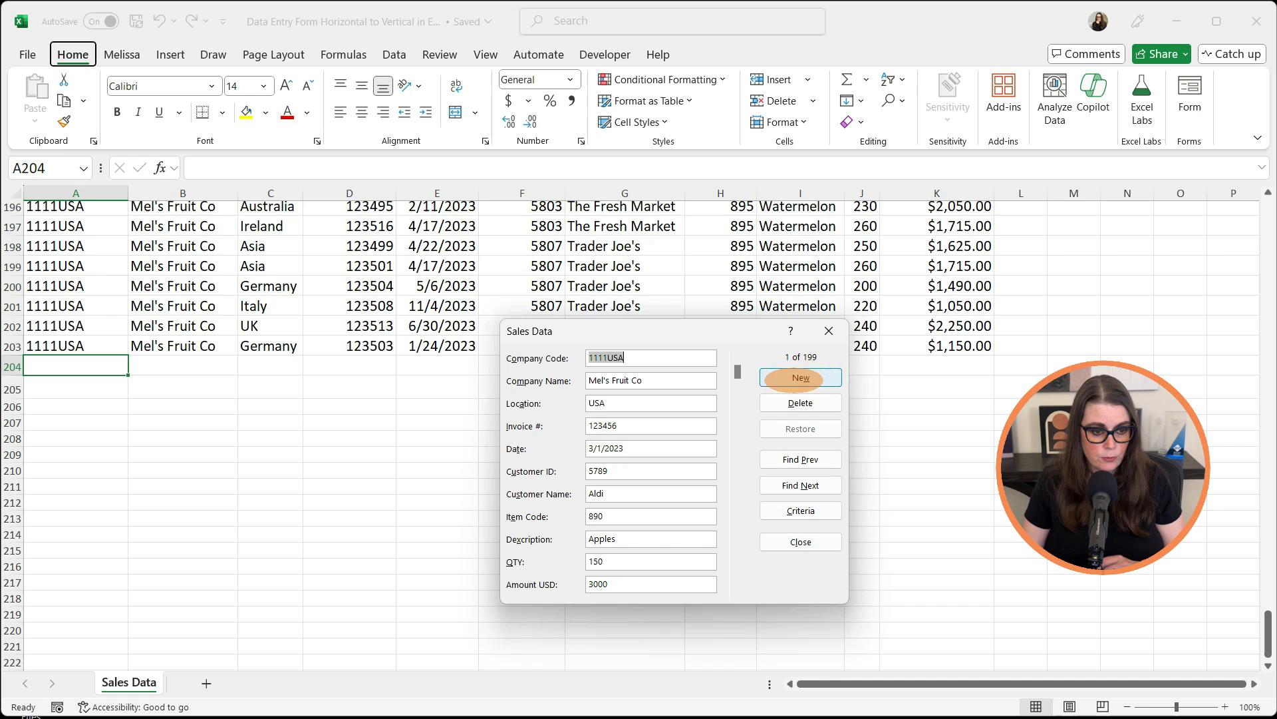
pyautogui.click(800, 377)
# Step: Save a record with 1111USA, Mel's Fruit Co and Germany into row 204
pyautogui.write('1111USA')
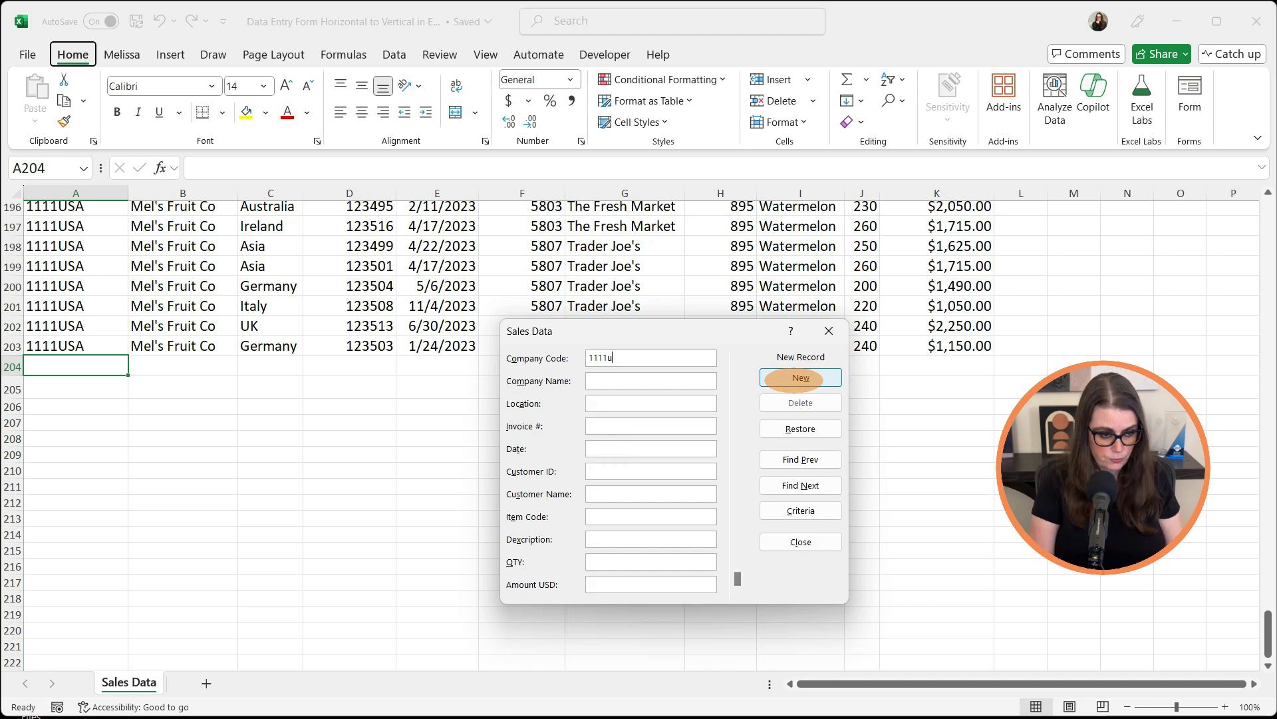
pyautogui.press('Tab')
pyautogui.write("Mel's Fruit Co")
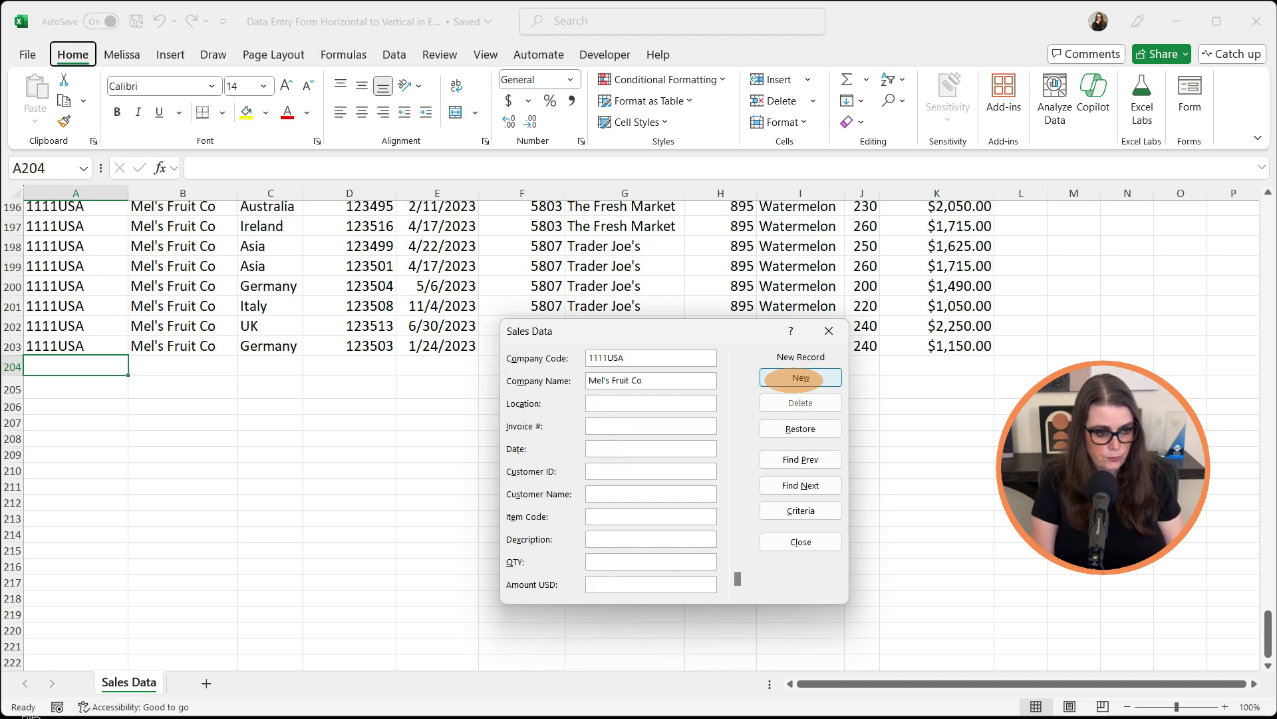
pyautogui.press('Tab')
pyautogui.write('Germany')
pyautogui.press('Return')
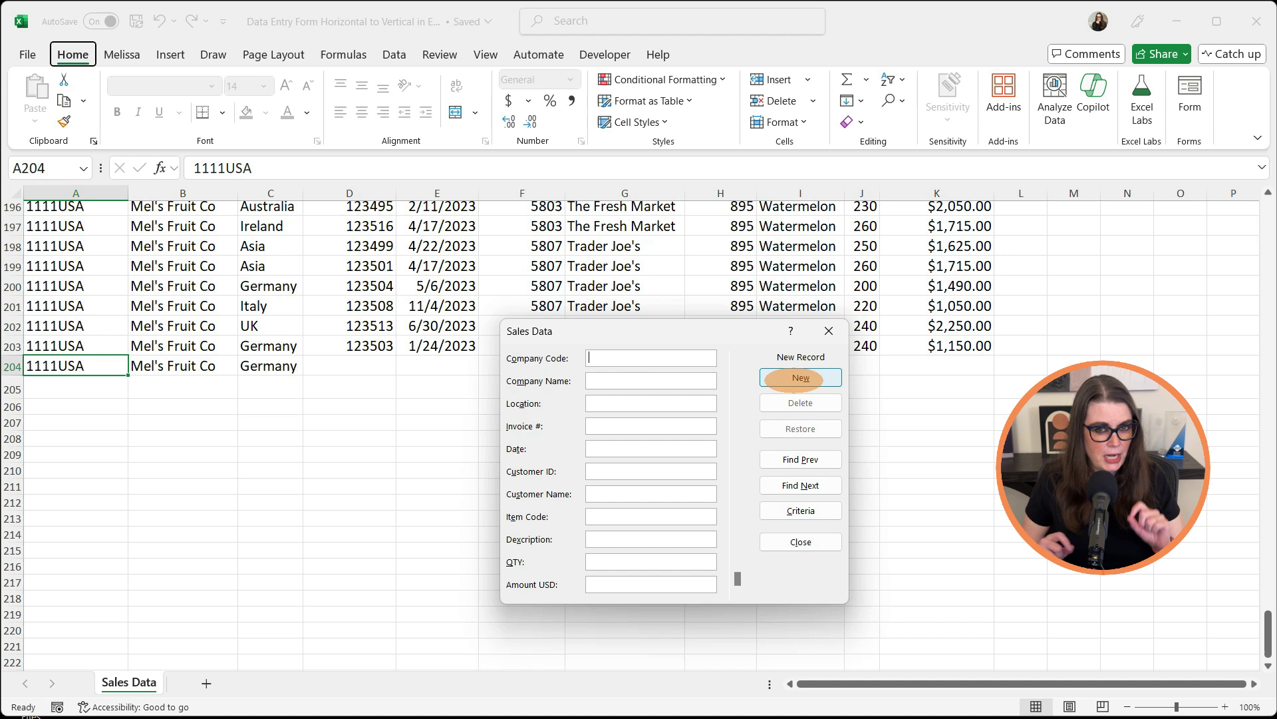
pyautogui.moveTo(698, 334); pyautogui.dragTo(495, 392)
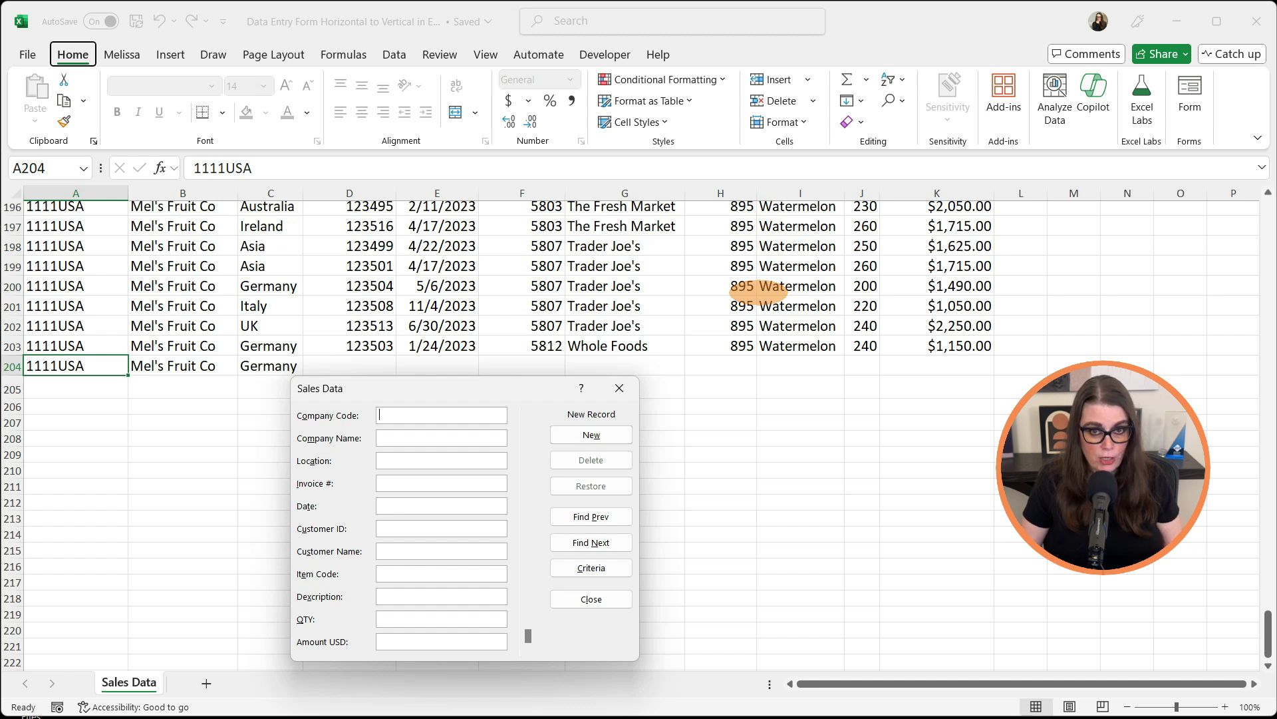
# Step: Close the form and clear the partial record from A204:C204
pyautogui.click(587, 600)
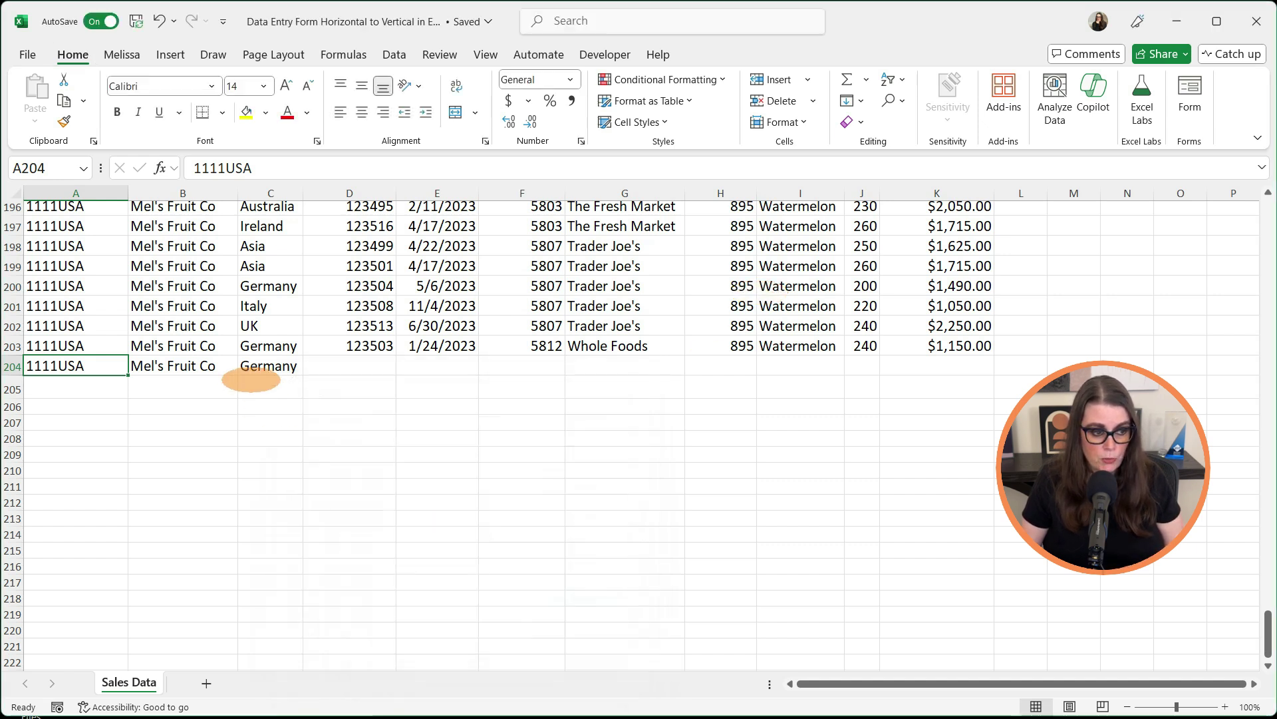
pyautogui.moveTo(271, 366); pyautogui.dragTo(75, 365)
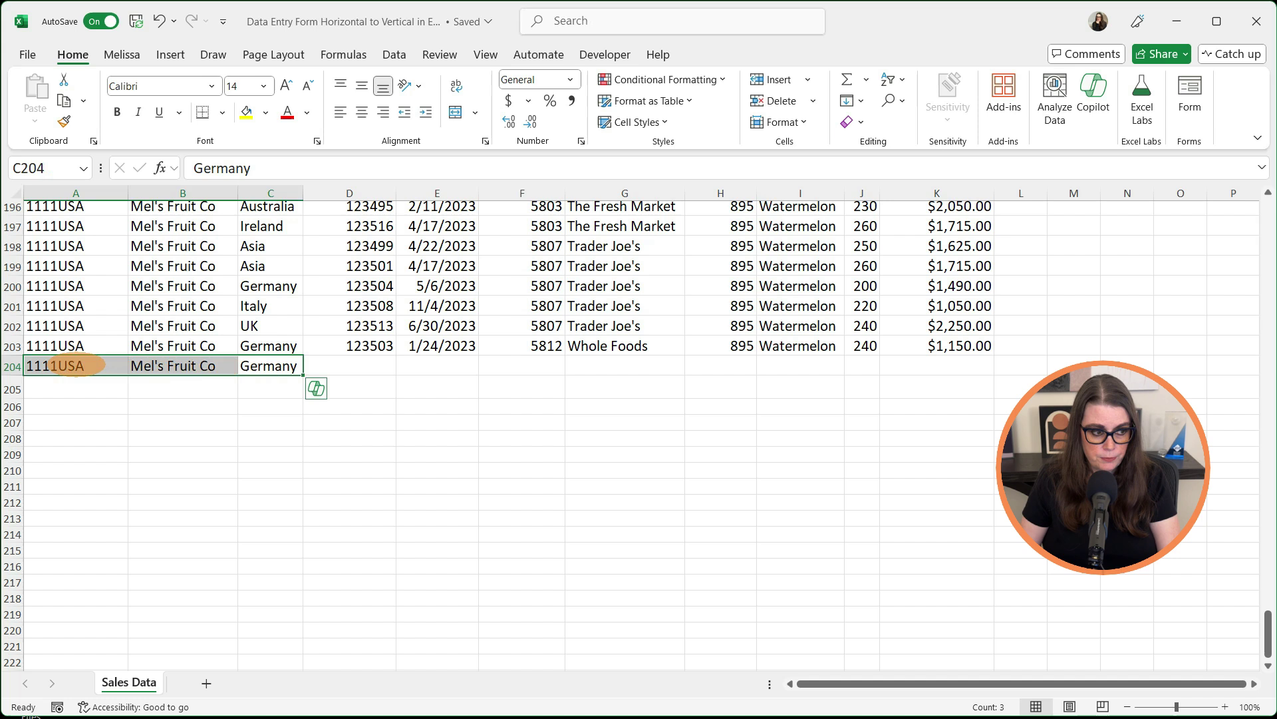
pyautogui.press('Delete')
pyautogui.click(75, 364)
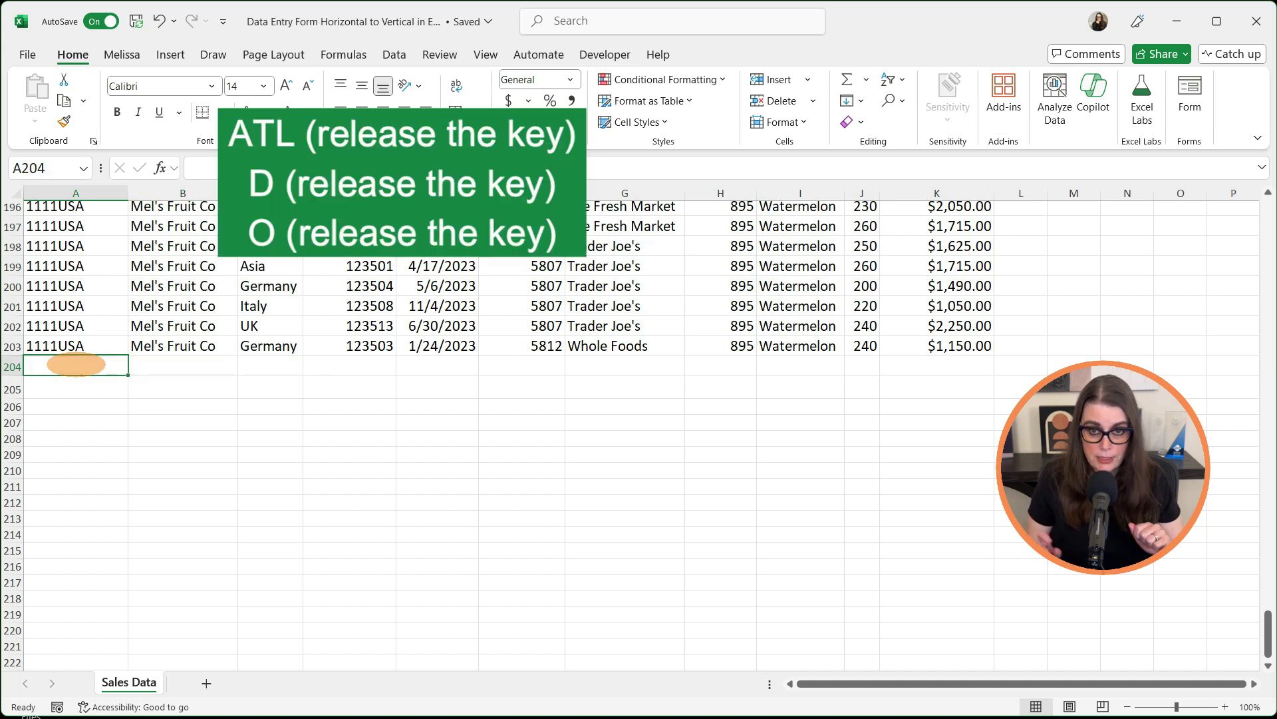
# Step: Reopen the data form with Alt, D, O and start a new blank record
pyautogui.press('alt')
pyautogui.press('d')
pyautogui.press('o')
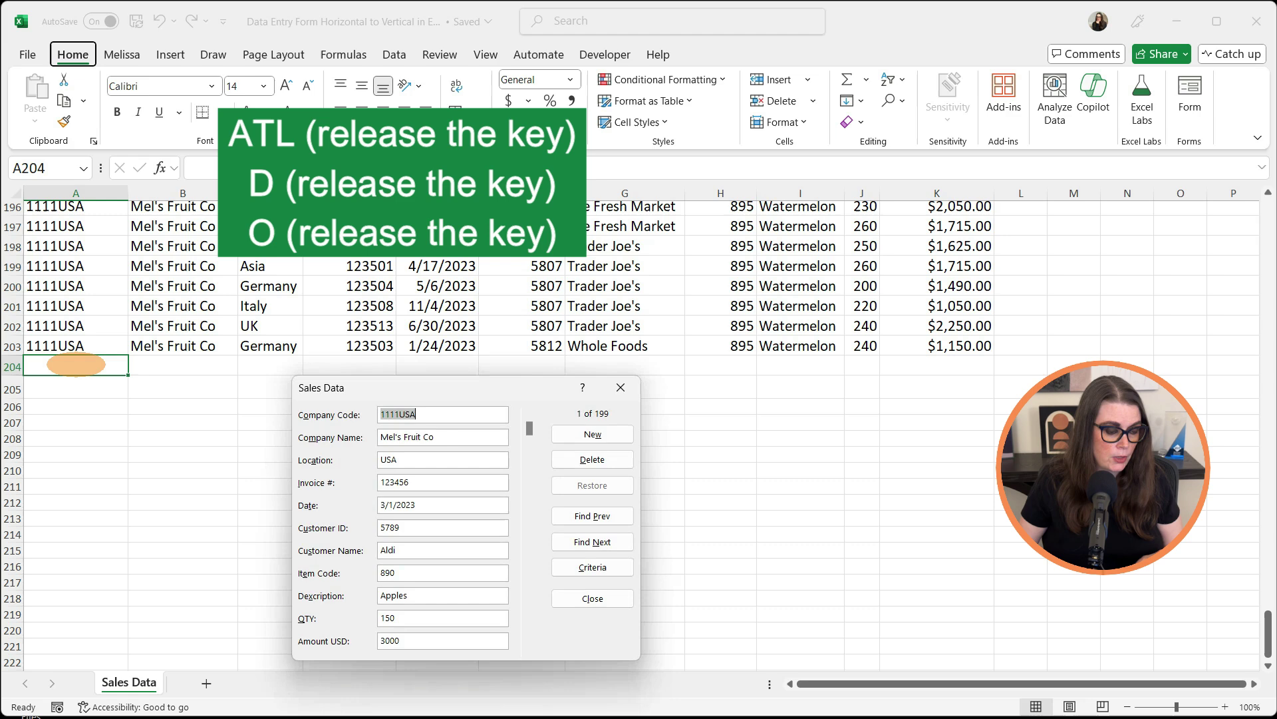
pyautogui.moveTo(415, 389); pyautogui.dragTo(473, 381)
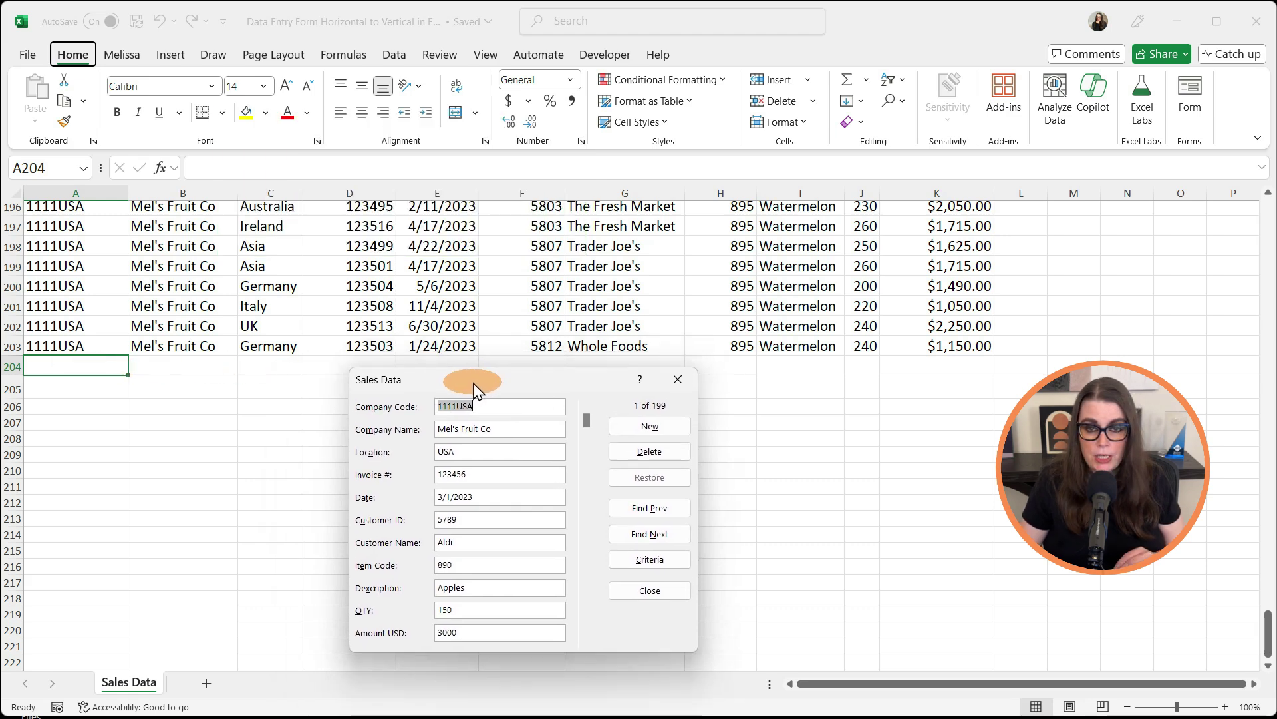
pyautogui.click(663, 428)
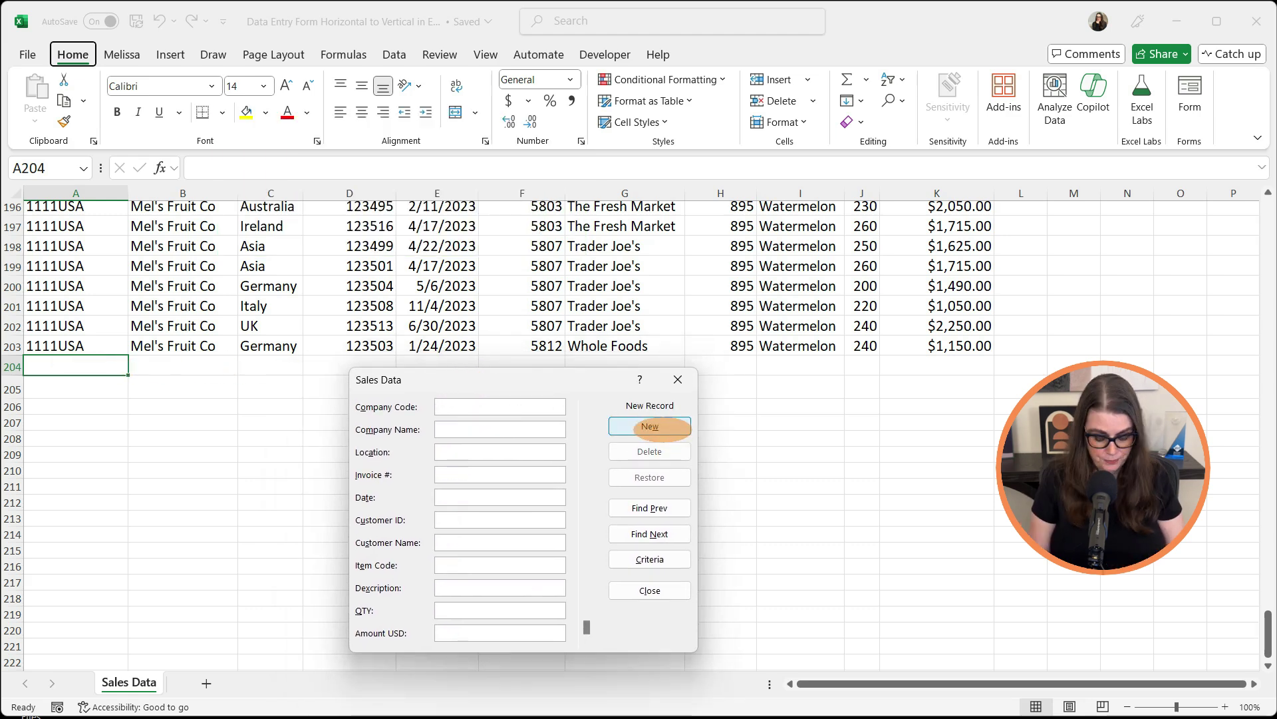
# Step: Add 1111USA, Mel's Fruit Co, Germany, 1234504, 09/04/2024, Whole Foods, 500 Watermelon, 5000, then close
pyautogui.write('1111USA')
pyautogui.press('Tab')
pyautogui.write("Mel's Fruit Co")
pyautogui.press('Tab')
pyautogui.write('Germany\t1234504\t09/04/2024\t5812\tWhole Foods\t895\tWatermelon\t500\t500')
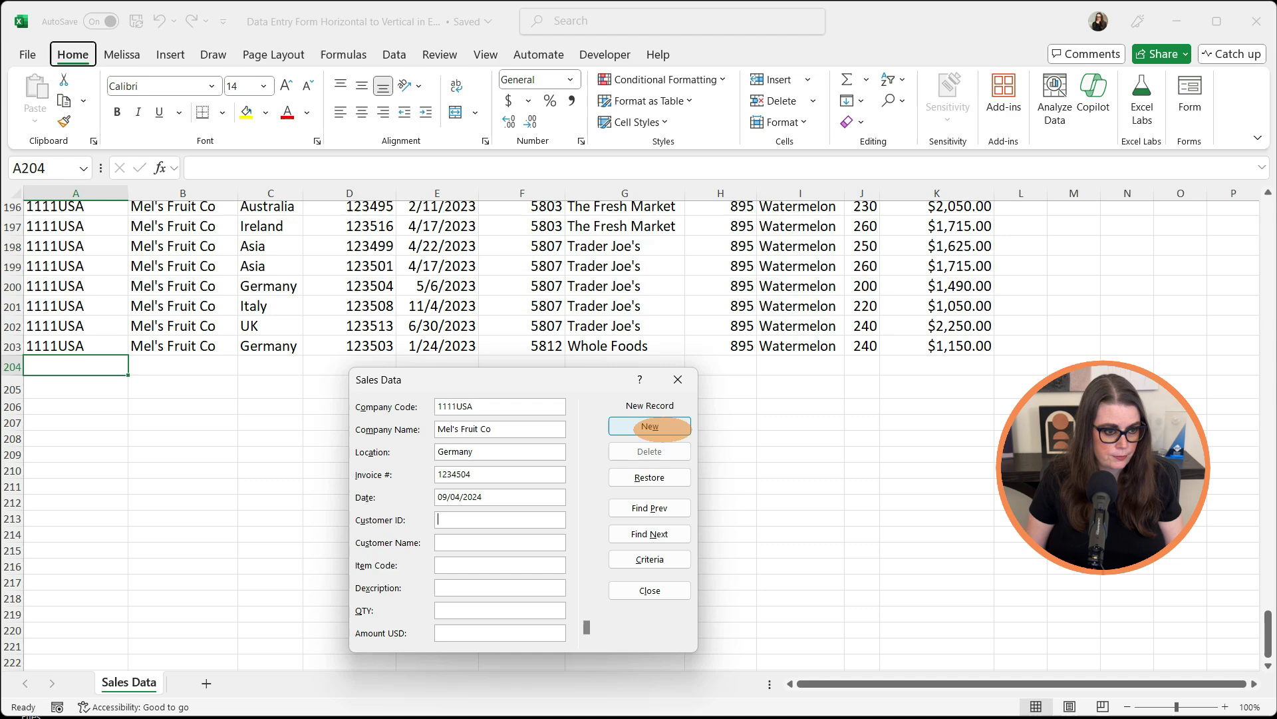
pyautogui.write('00')
pyautogui.moveTo(545, 382); pyautogui.dragTo(828, 291)
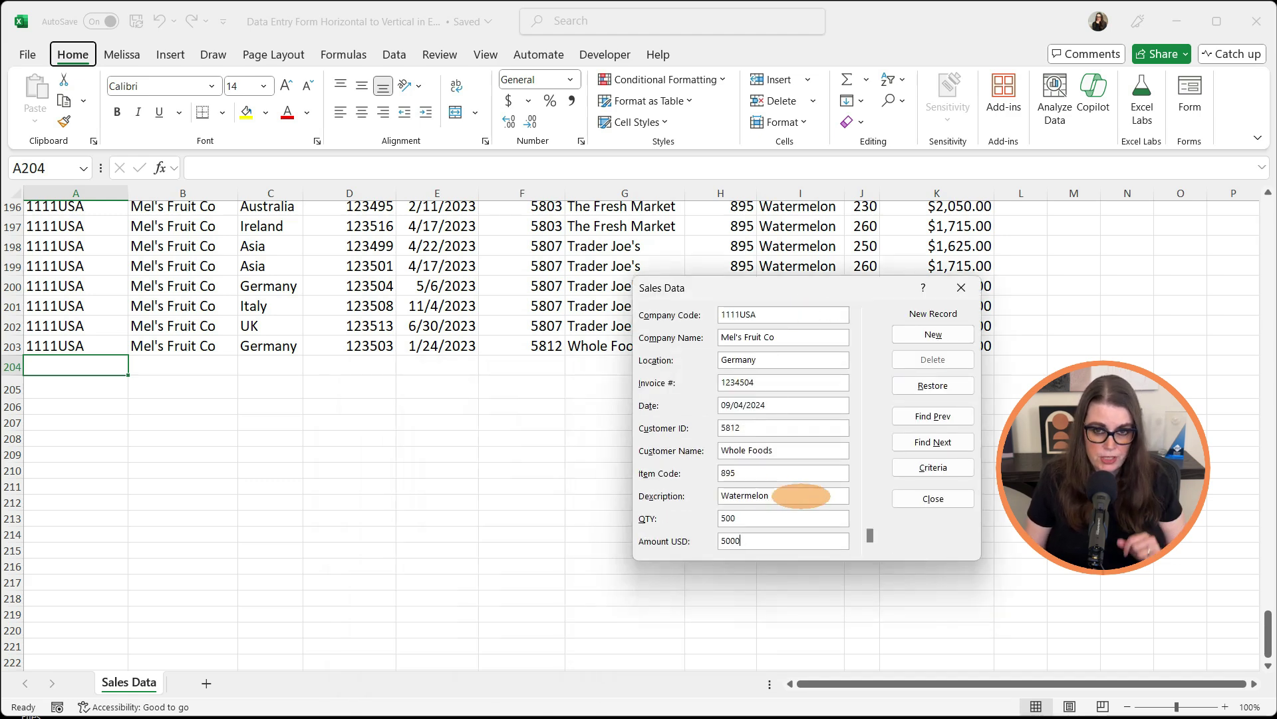
pyautogui.press('Return')
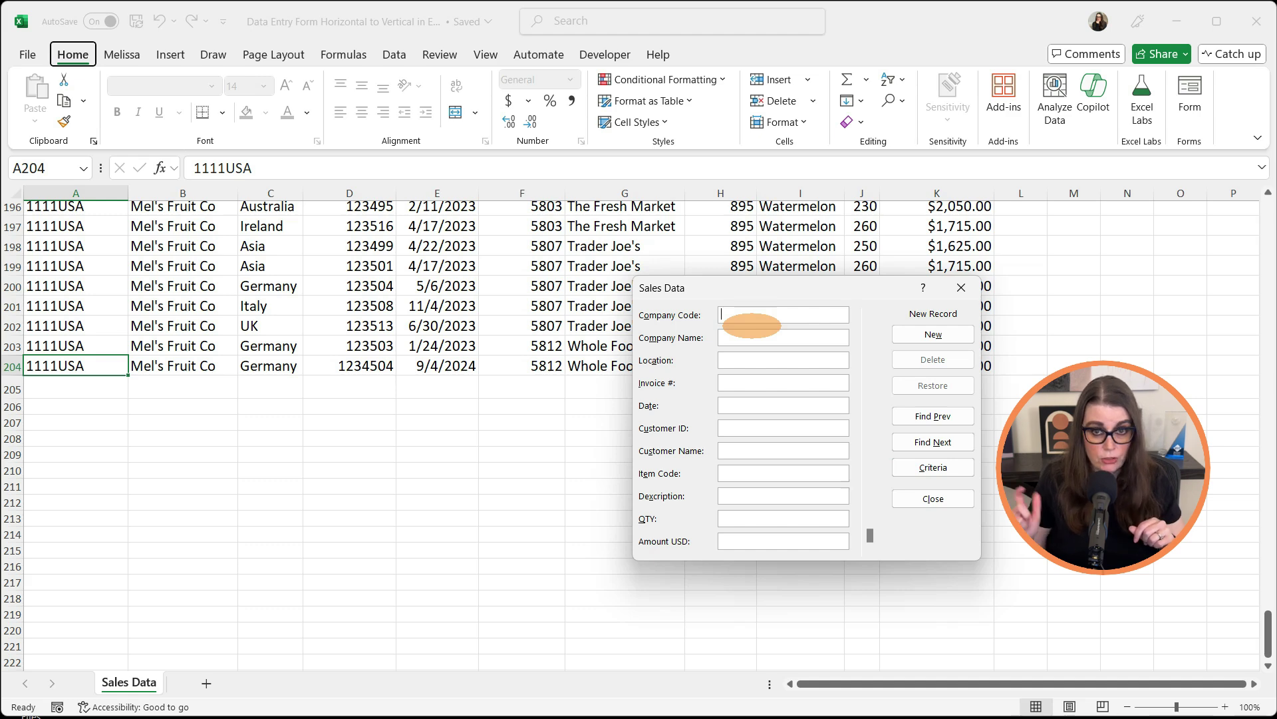
pyautogui.click(941, 499)
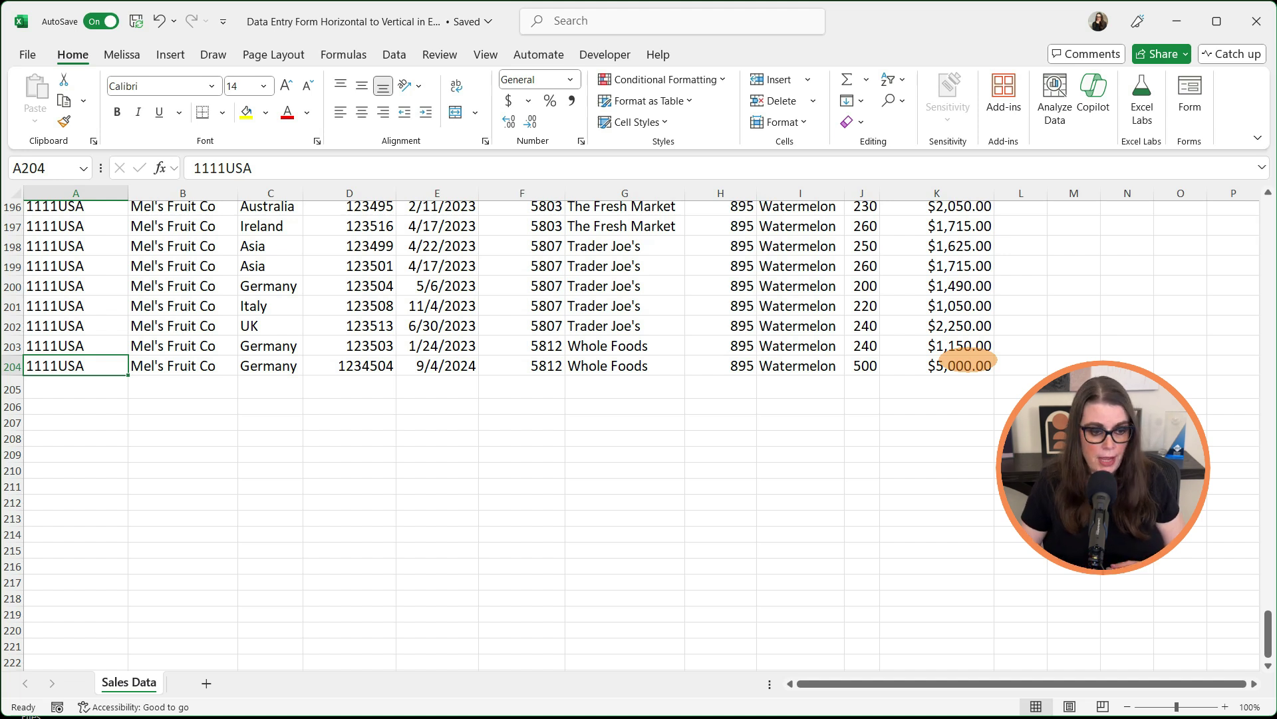
# Step: Enter TOTAL in capitals in cell I205 and move to K205
pyautogui.click(798, 391)
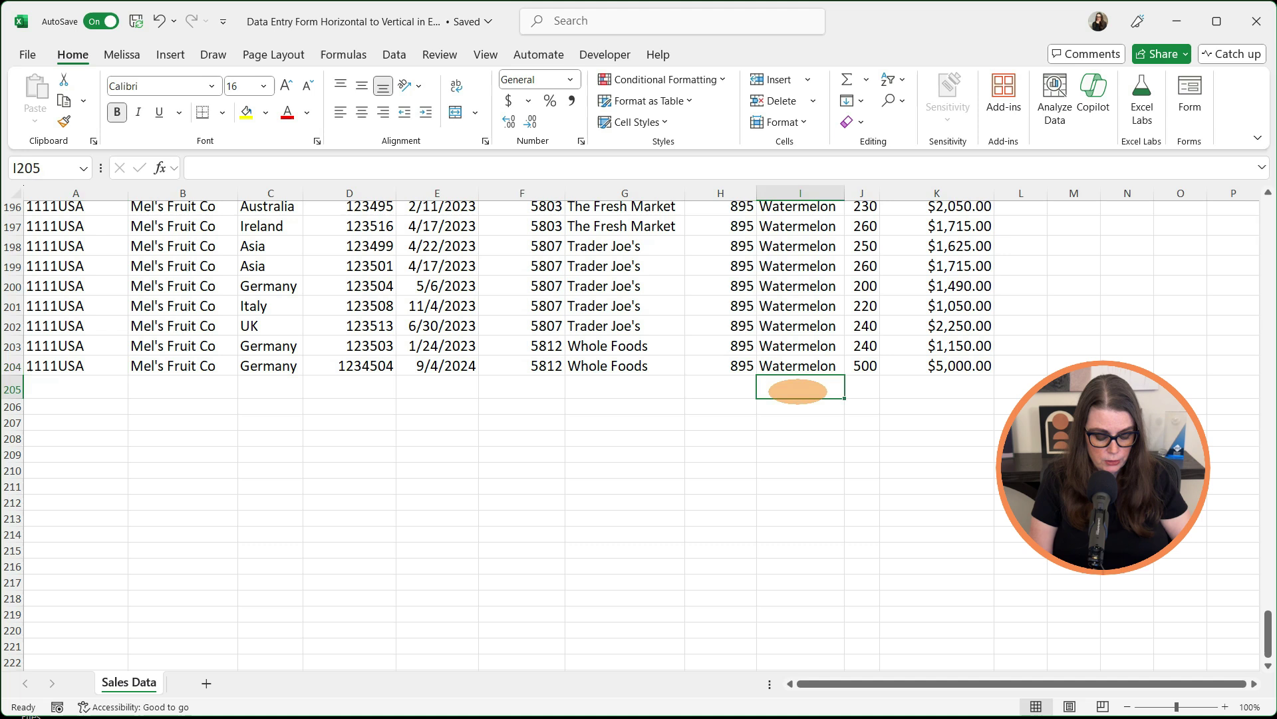
pyautogui.press('capslock')
pyautogui.write('TOTAL')
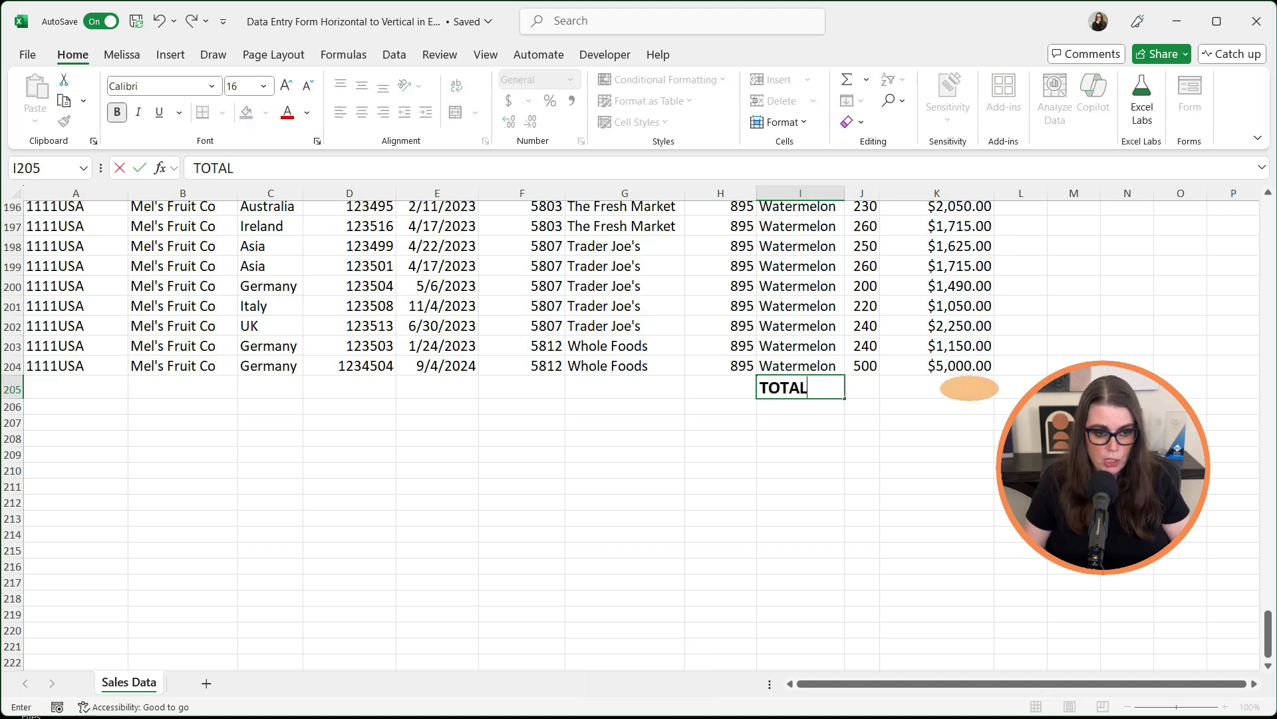
pyautogui.click(964, 389)
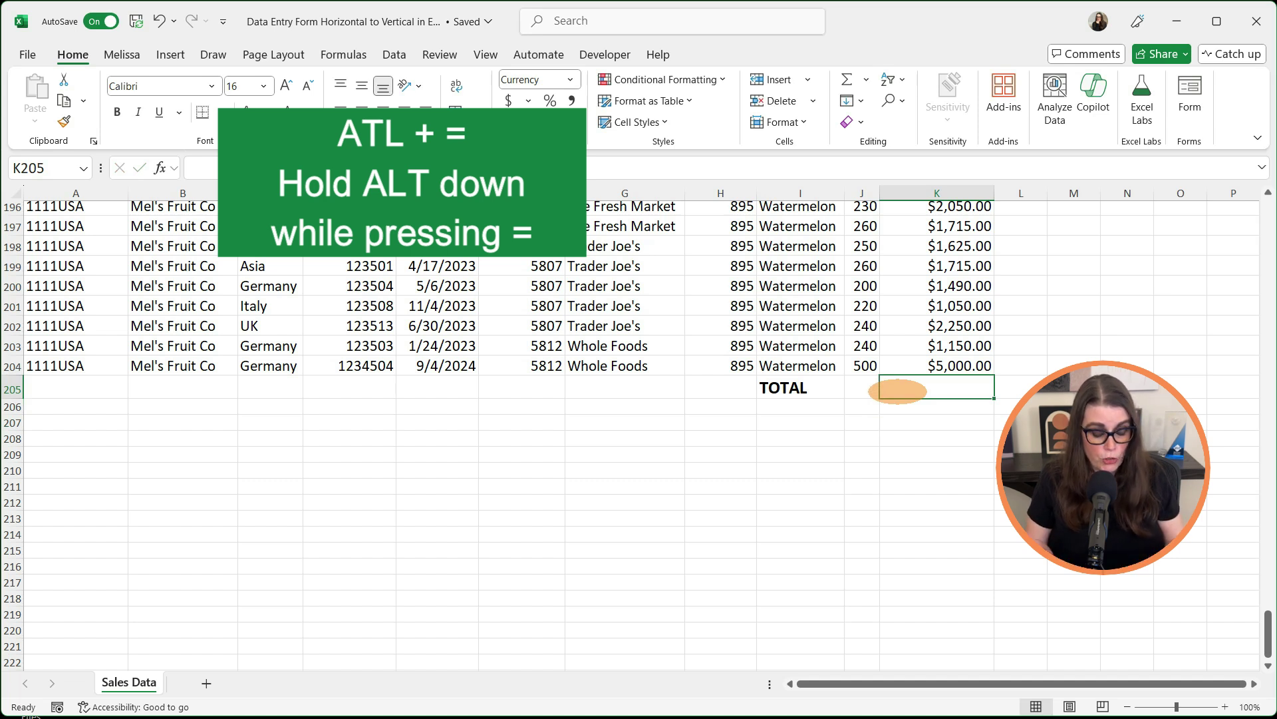
# Step: AutoSum K5:K204 into K205 and make the $332,140.00 total bold
pyautogui.hotkey('alt', '=')
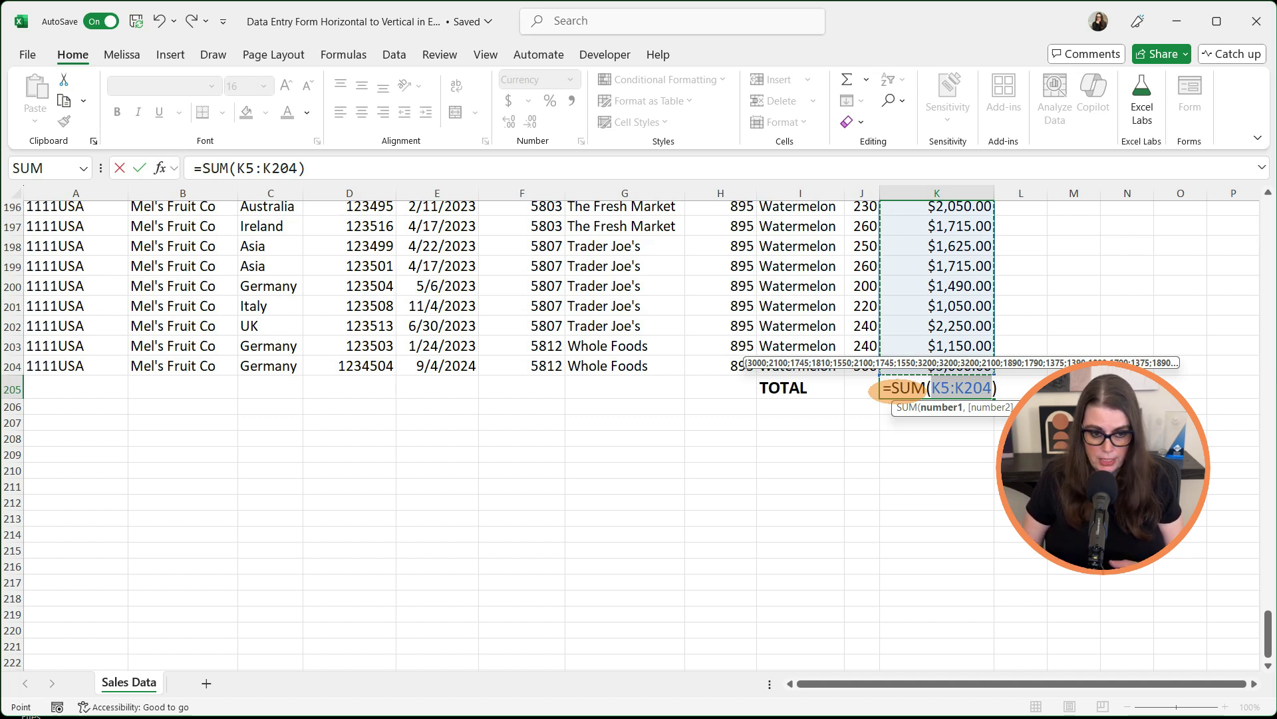
pyautogui.press('Return')
pyautogui.click(911, 388)
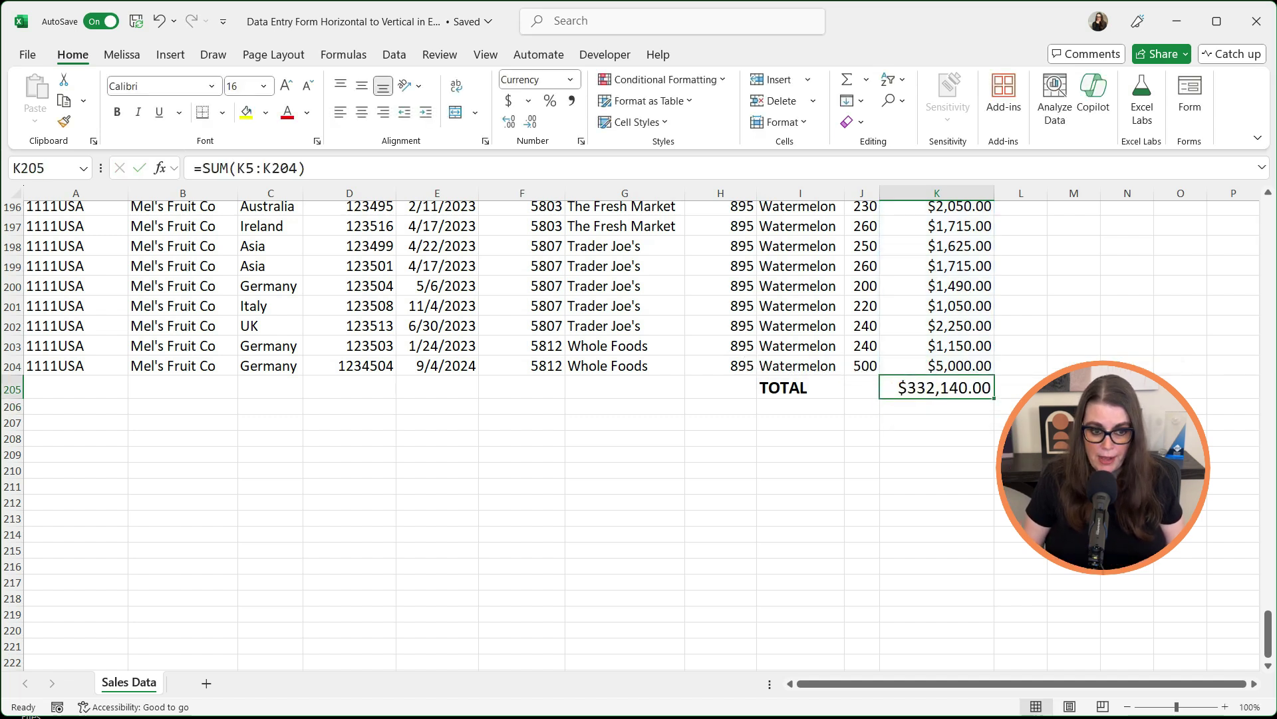
pyautogui.hotkey('ctrl', 'b')
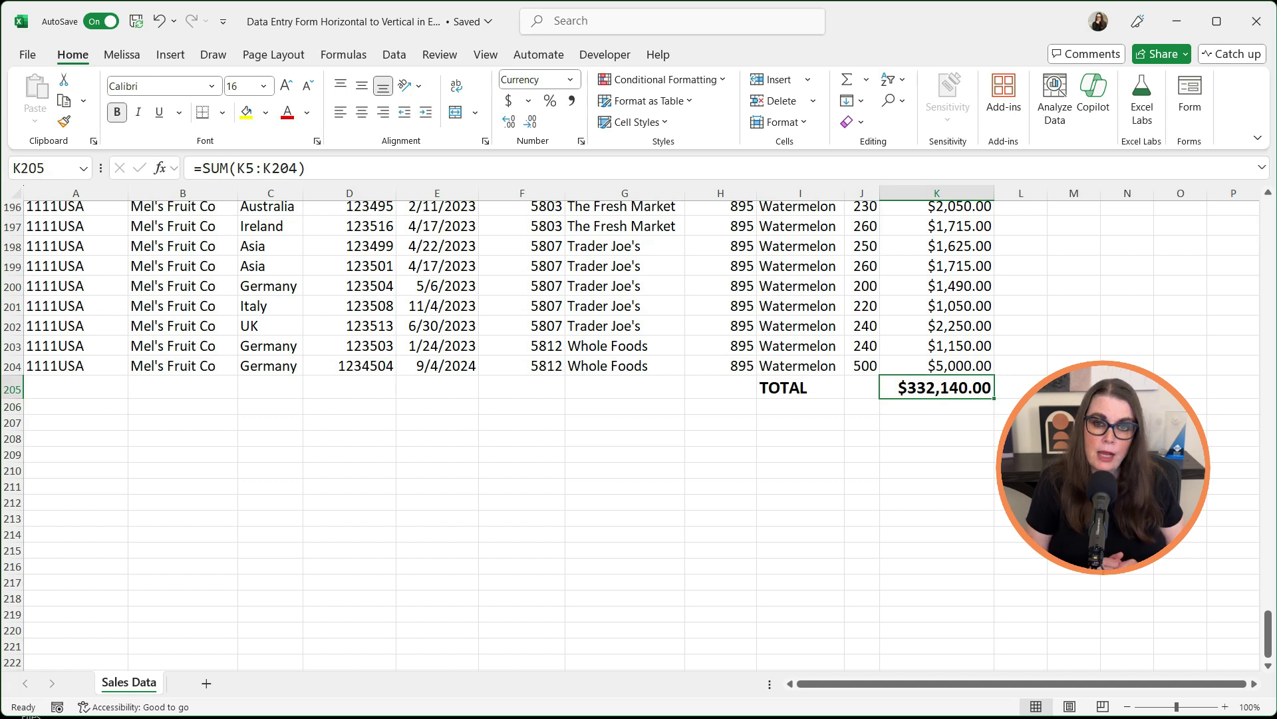